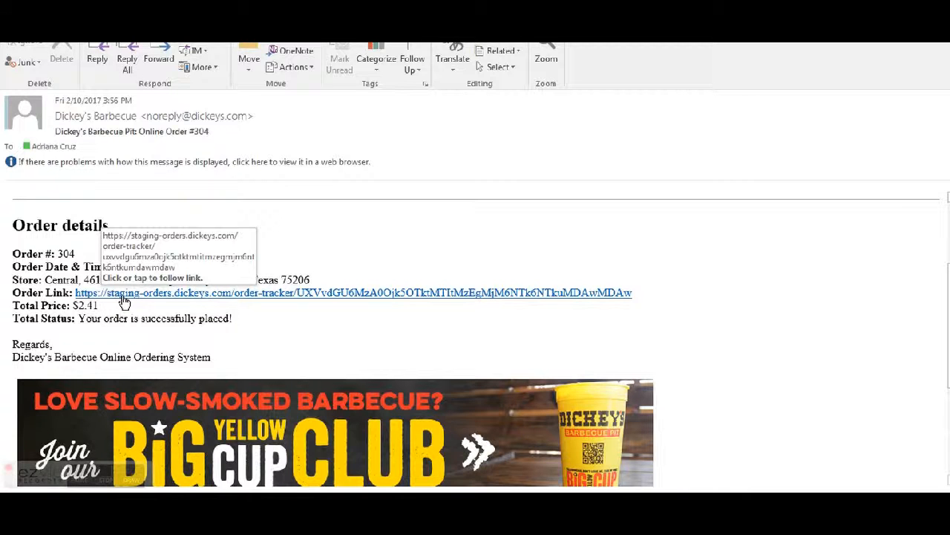
Step: Open the order tracking link in the online order confirmation e-mail
left_click(122, 294)
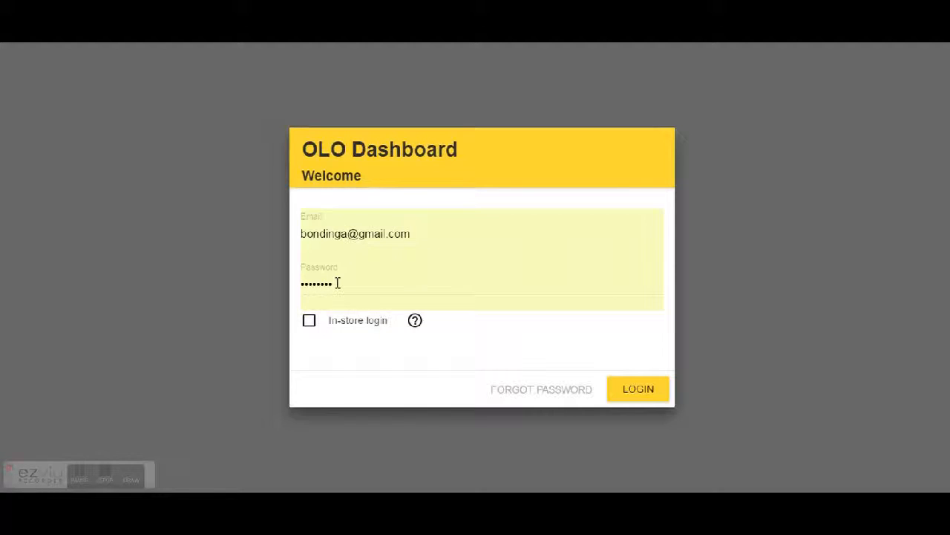
Step: Toggle the In-store login option and log in to the OLO Dashboard with the prefilled credentials
left_click(308, 325)
left_click(309, 324)
left_click(314, 323)
left_click(642, 396)
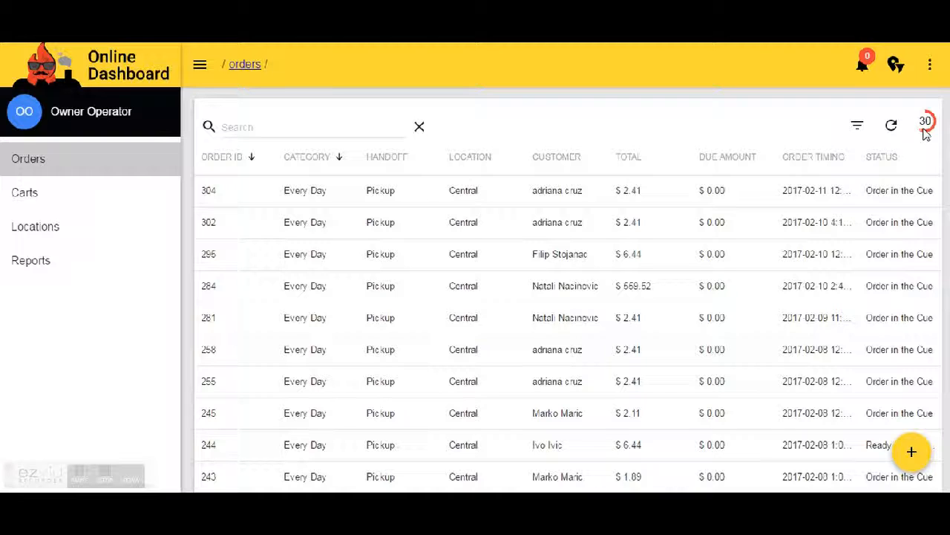
Step: Open the newest order in the orders list and advance its status stage by stage to Ready for Pickup
left_click(924, 130)
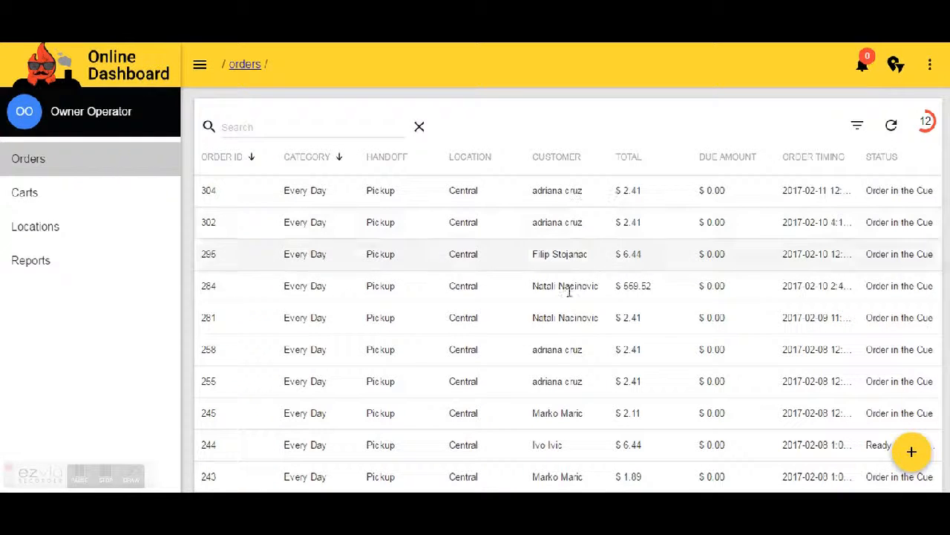
left_click(435, 206)
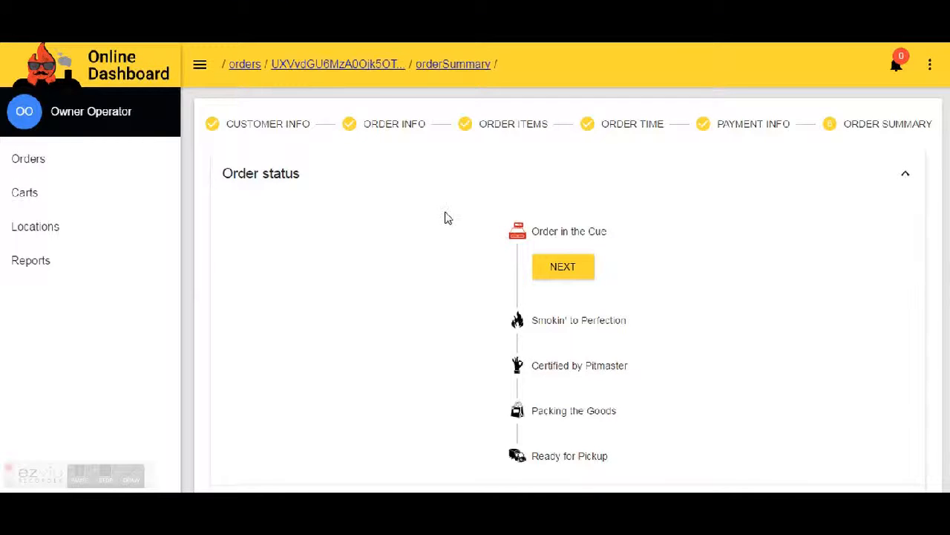
left_click(572, 278)
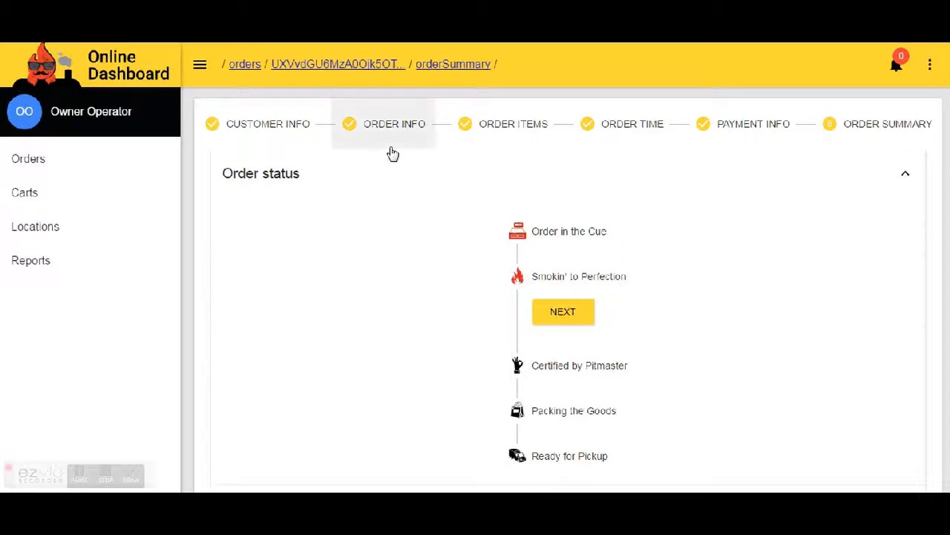
left_click(562, 314)
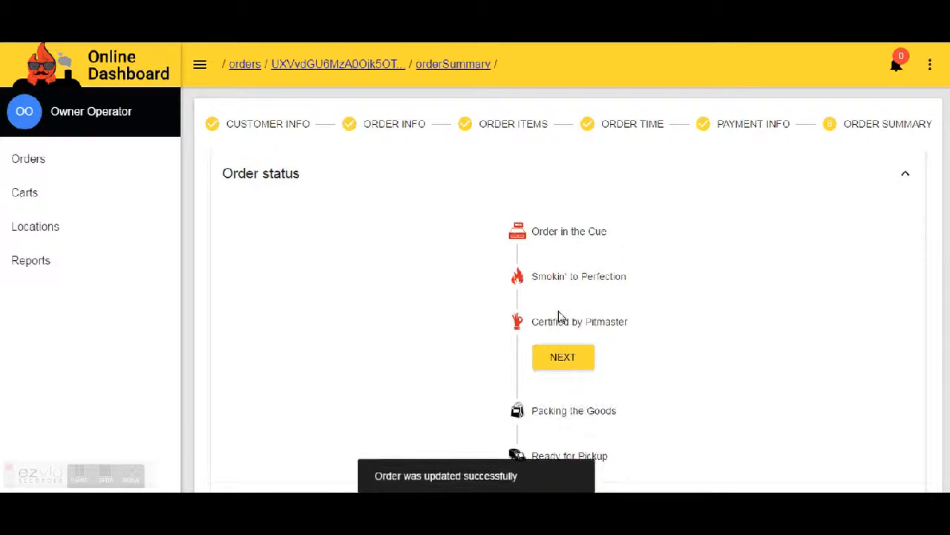
left_click(567, 360)
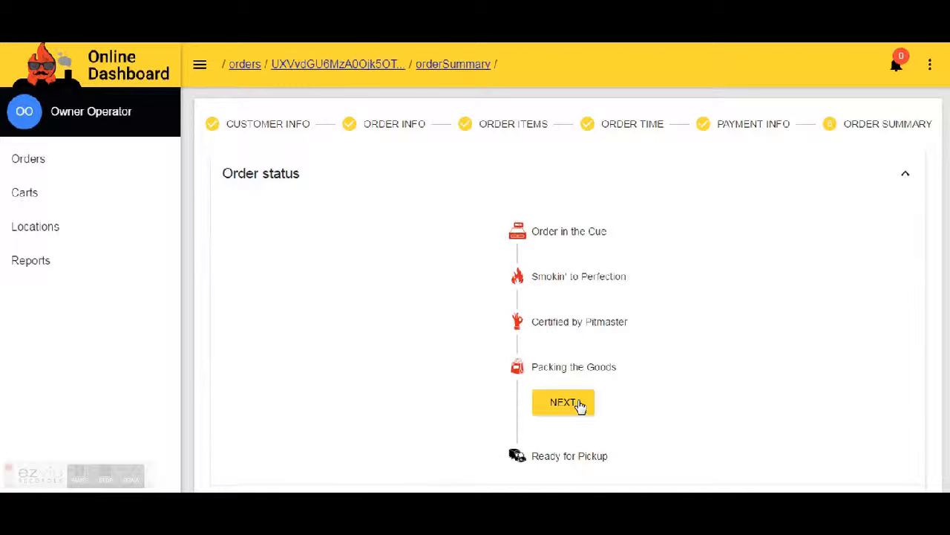
left_click(580, 403)
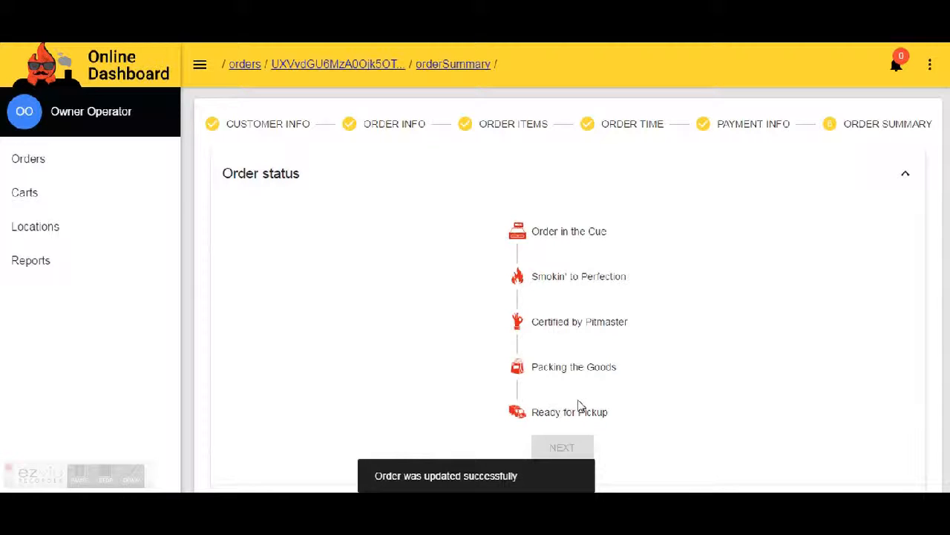
Step: Return to the orders list and filter it with the condition Last name is the customer's last name
left_click(100, 167)
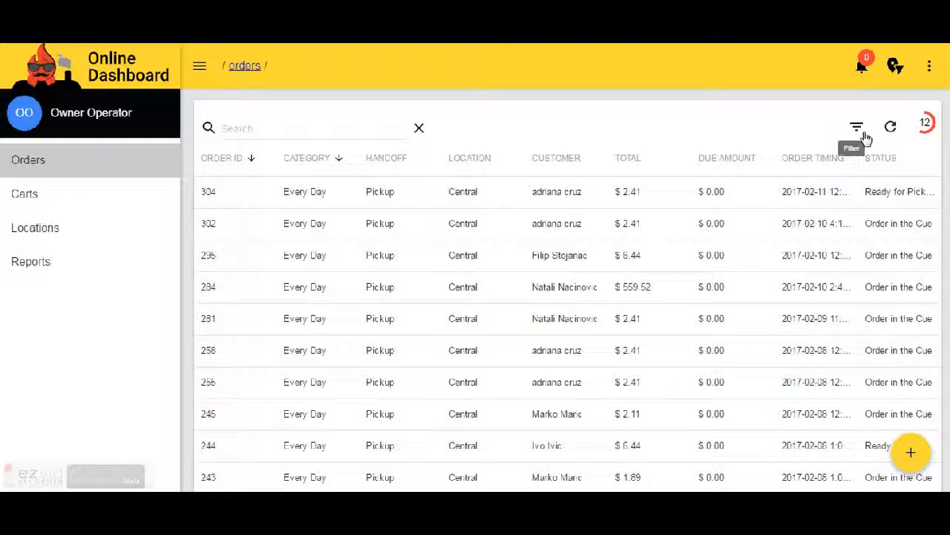
left_click(864, 134)
left_click(167, 276)
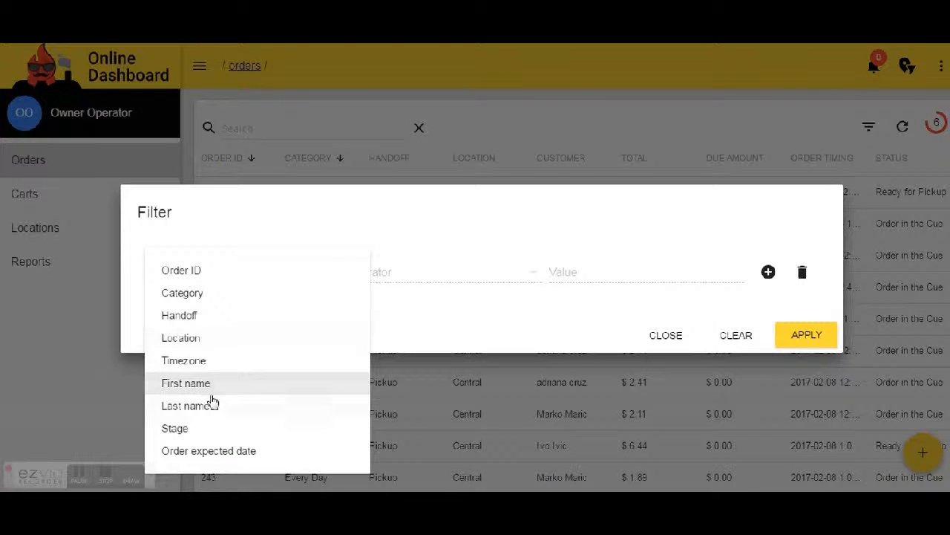
left_click(213, 409)
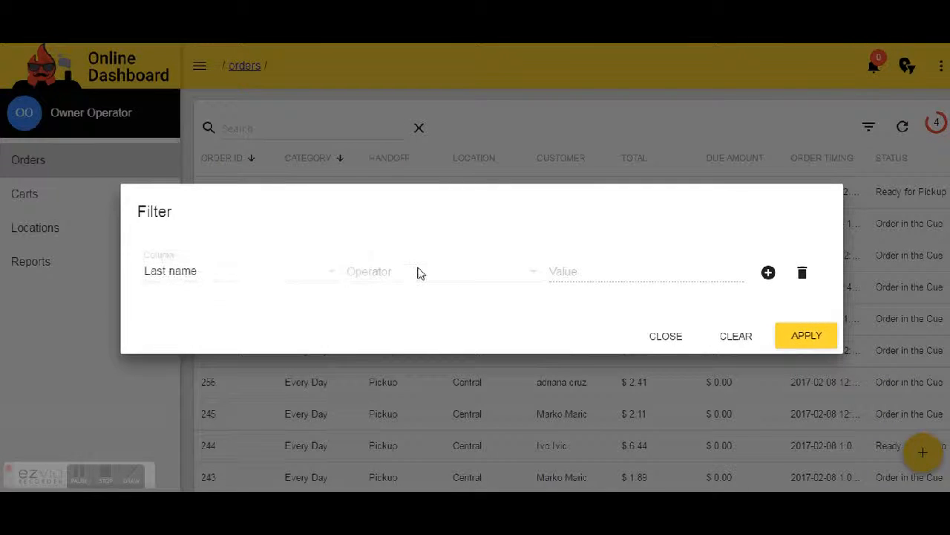
left_click(406, 276)
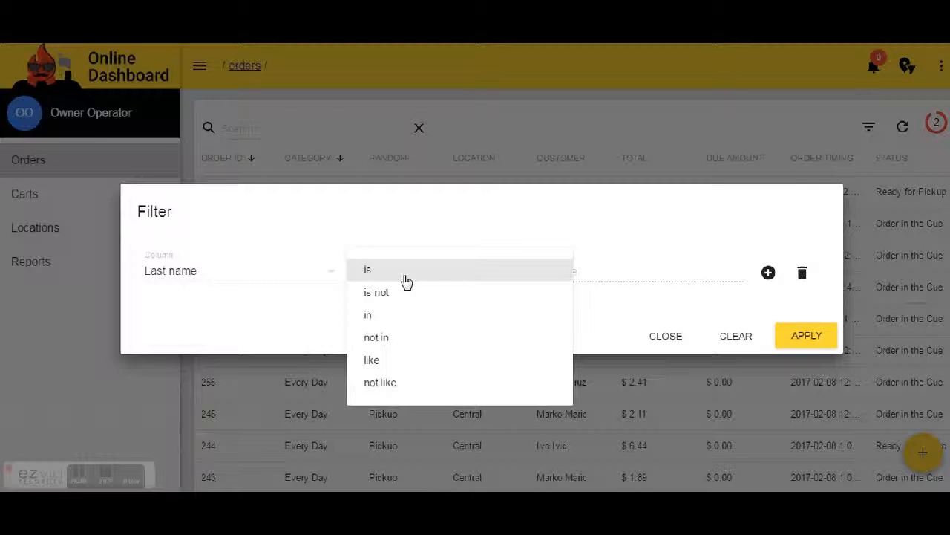
left_click(407, 280)
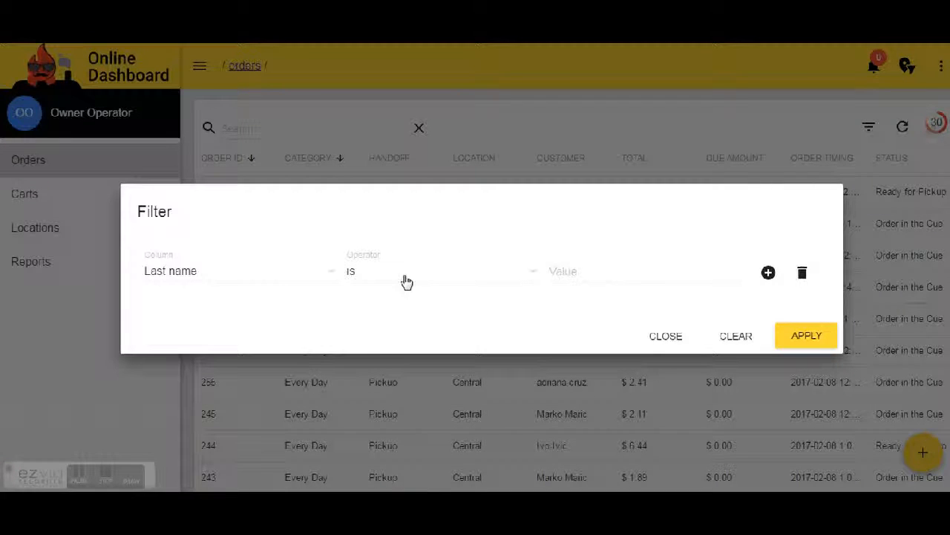
left_click(576, 276)
type("cruz")
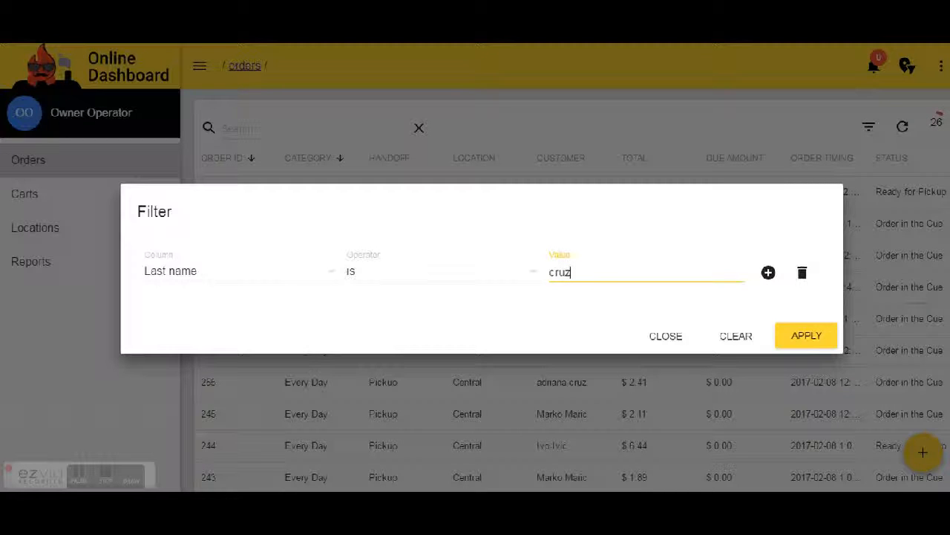
left_click(811, 349)
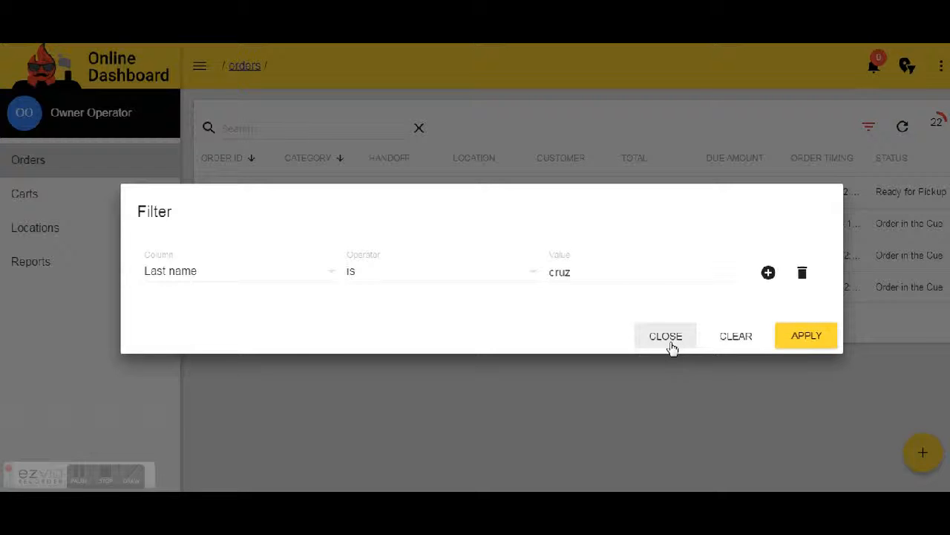
left_click(666, 338)
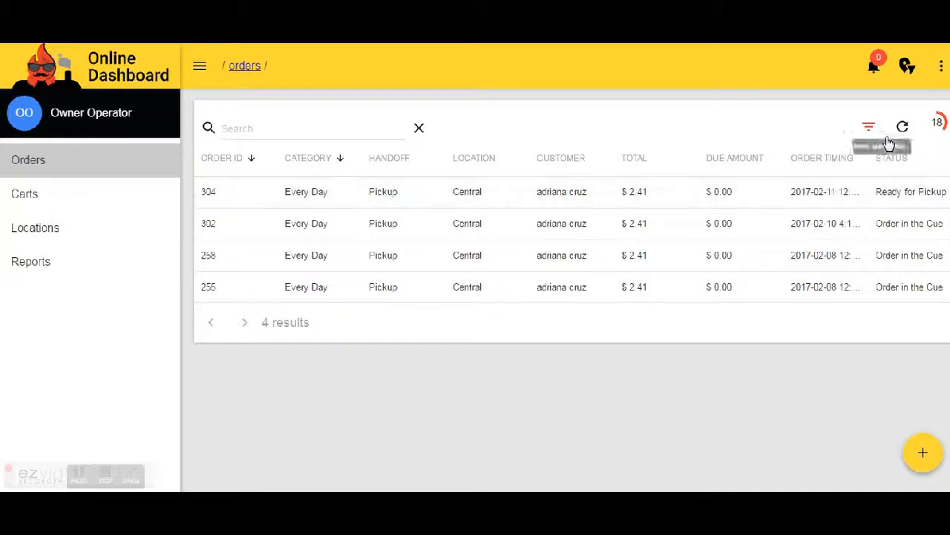
Step: Add a second, empty filter condition, view its available columns and close the filter without applying it
left_click(869, 129)
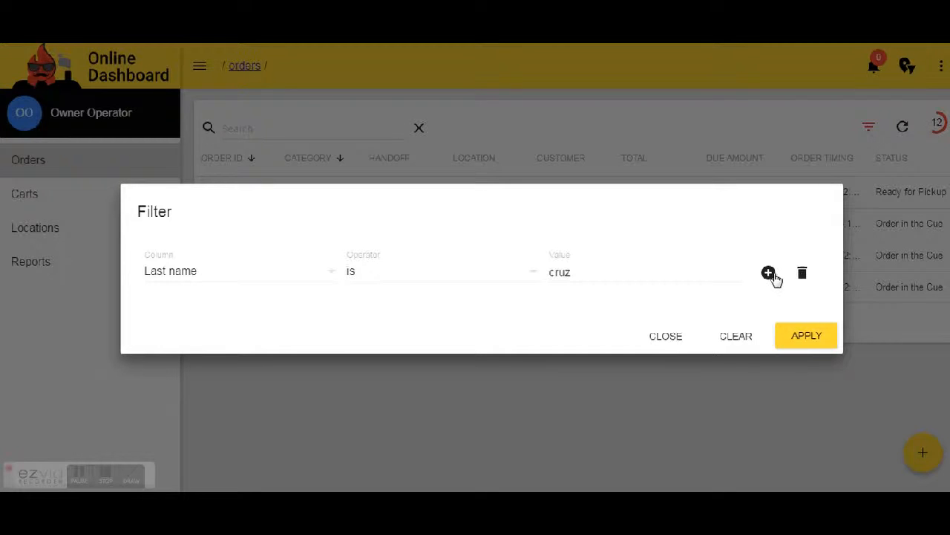
left_click(769, 276)
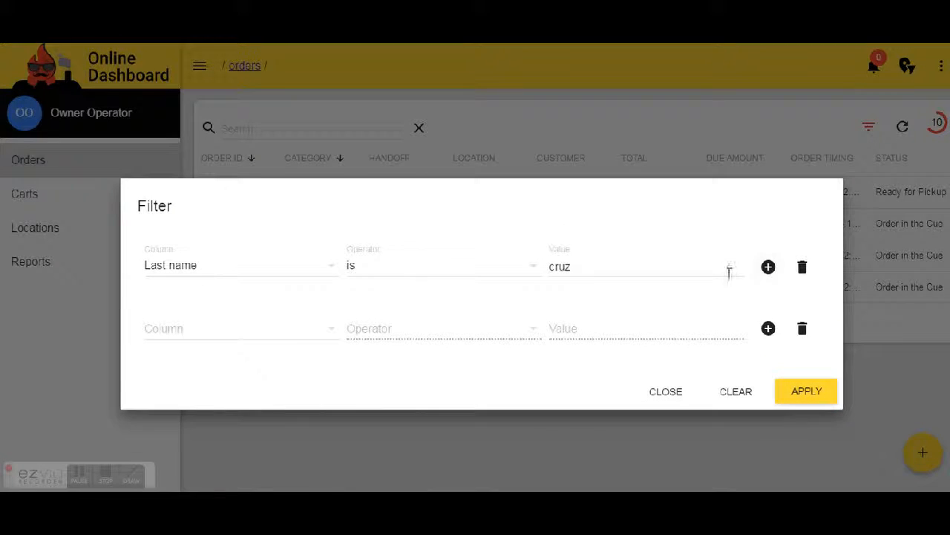
left_click(263, 340)
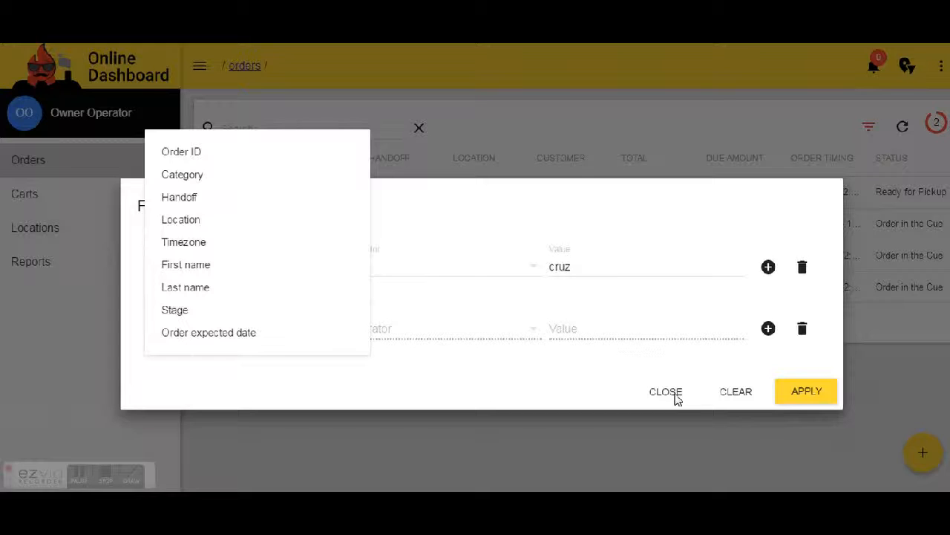
left_click(675, 397)
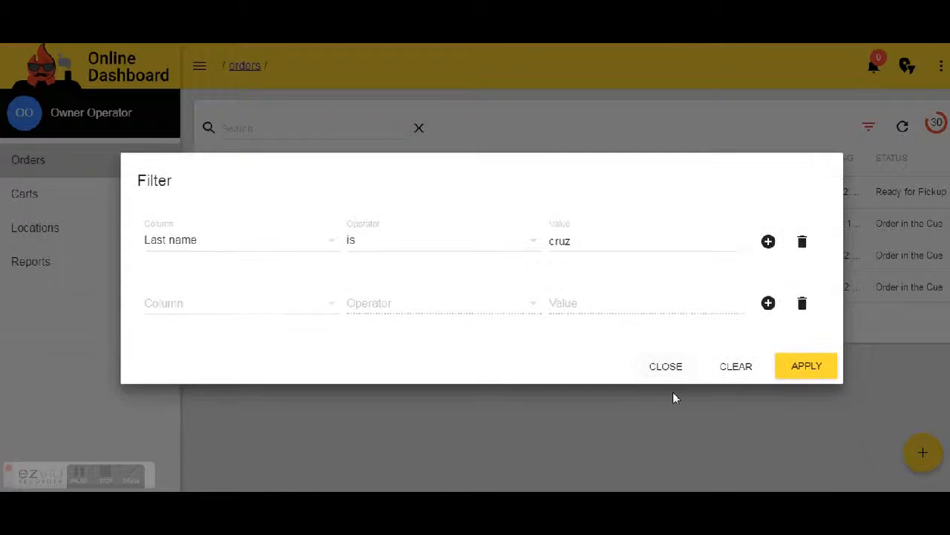
left_click(666, 371)
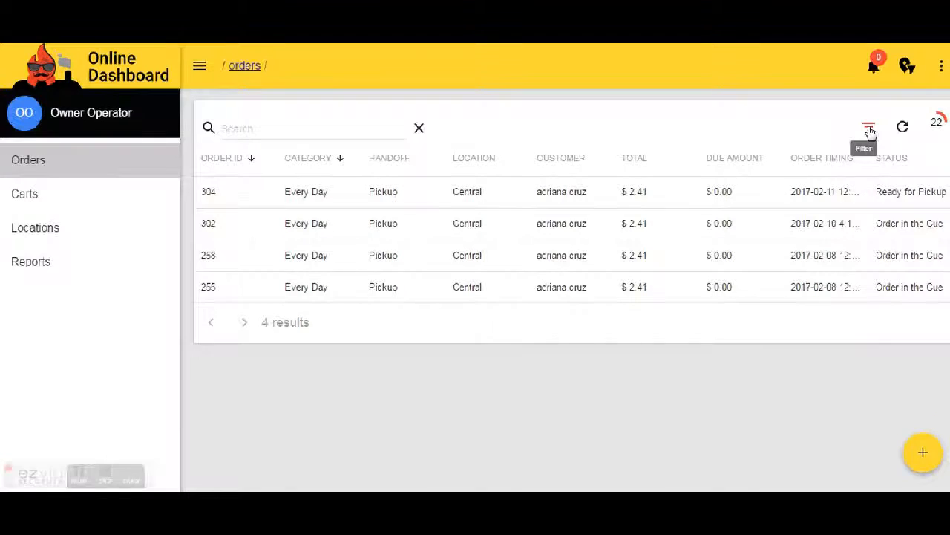
Step: Clear the last-name filter from the orders list and close the filter dialog
left_click(869, 129)
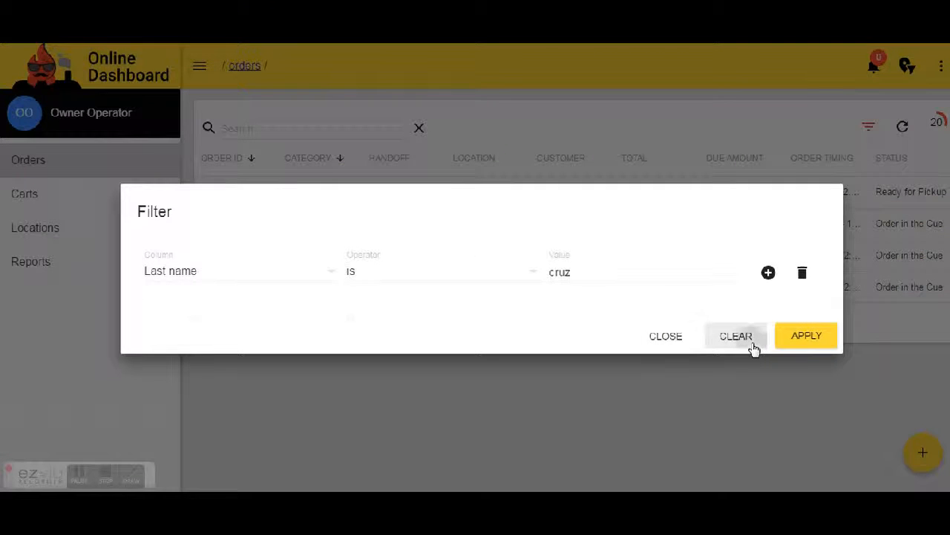
left_click(752, 346)
left_click(662, 336)
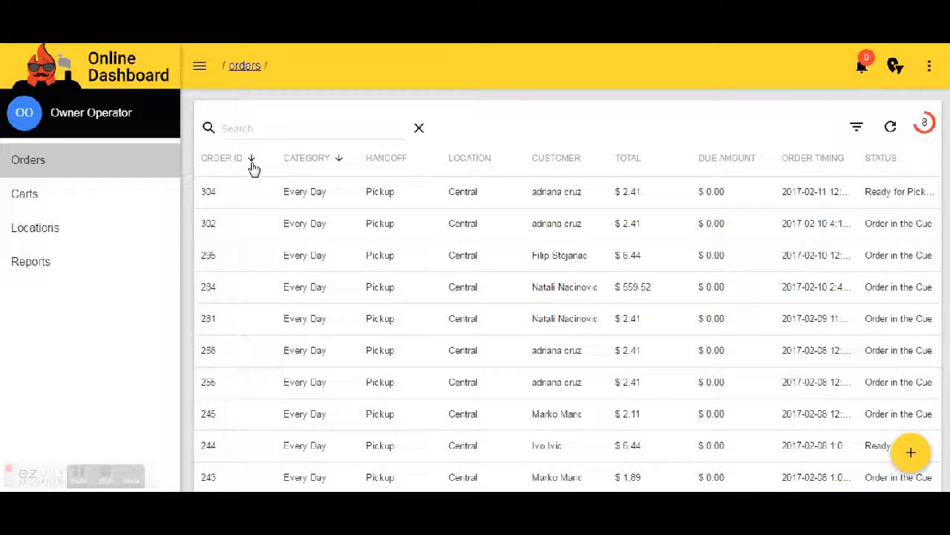
Step: Sort the orders by Order ID, by Handoff, and by Order Timing ascending and descending, and activate the search field
left_click(253, 165)
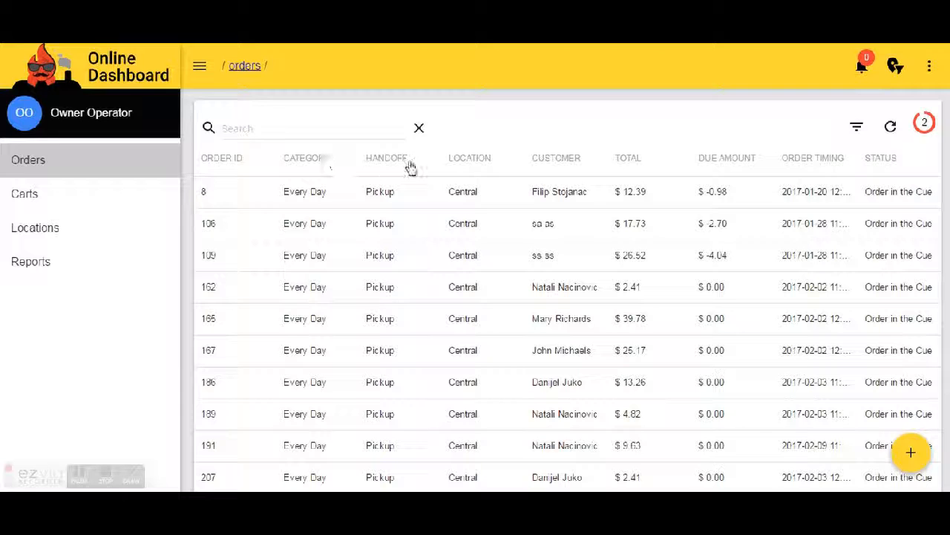
left_click(413, 164)
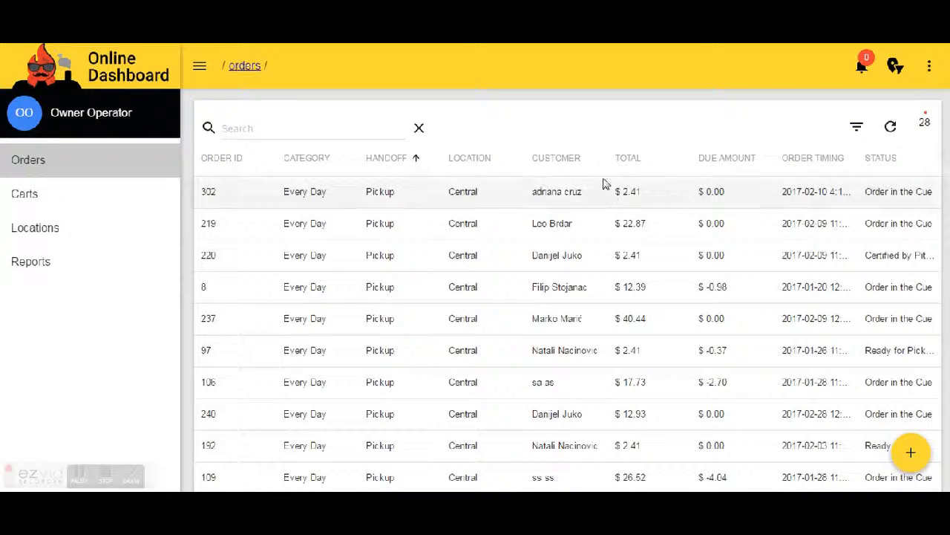
left_click(854, 162)
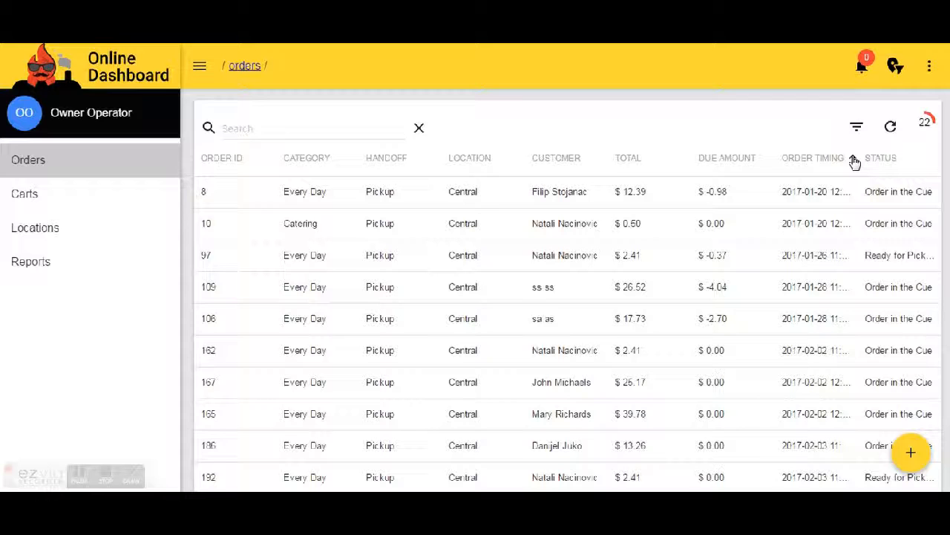
left_click(853, 160)
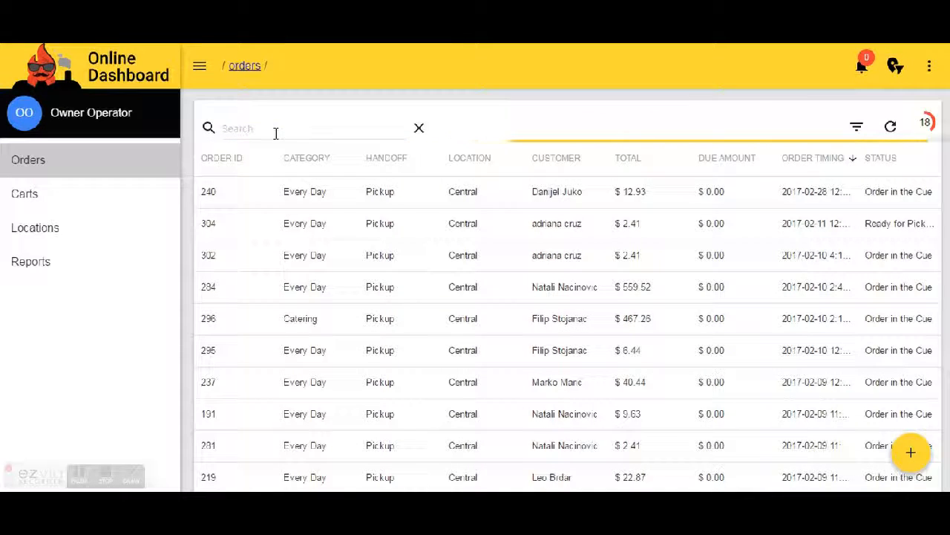
left_click(275, 132)
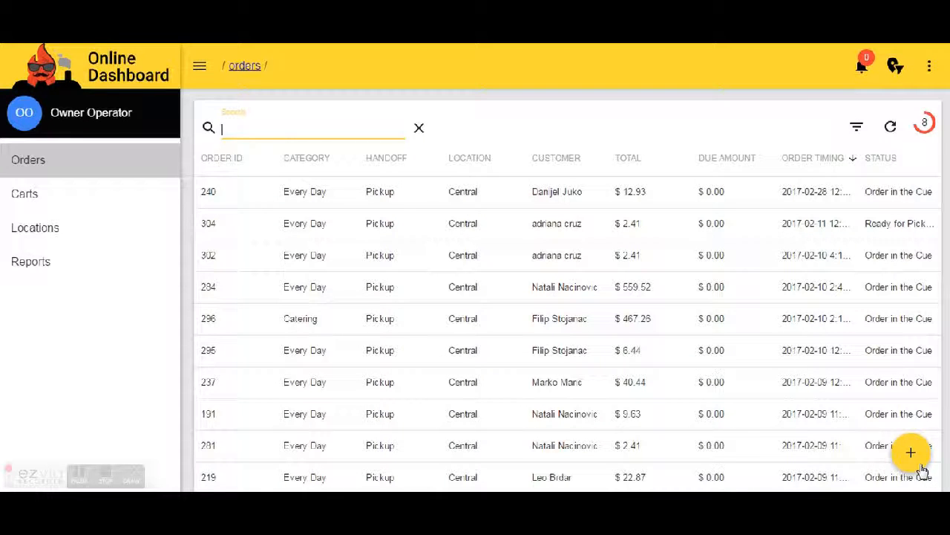
Step: Create a new order and look over the fields of its Customer Info form
left_click(920, 468)
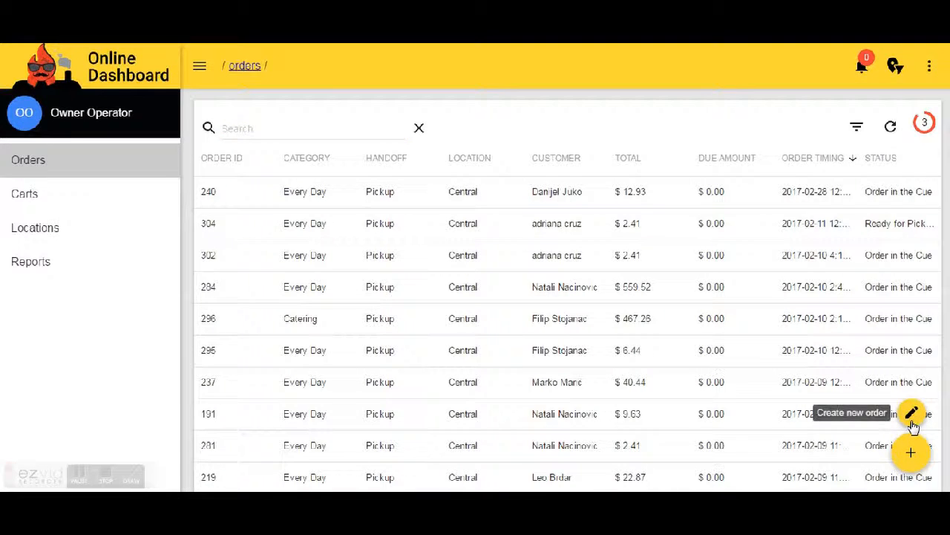
left_click(912, 419)
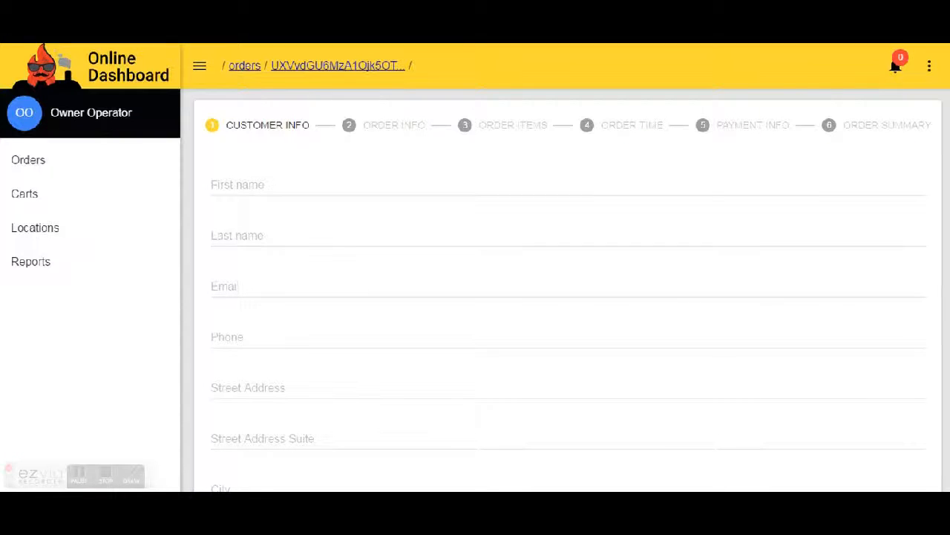
scroll(568, 297, "down", 3)
scroll(568, 297, "up", 3)
Step: Return to the orders list, open the newest order and expand its Order status and Customer information sections
left_click(42, 173)
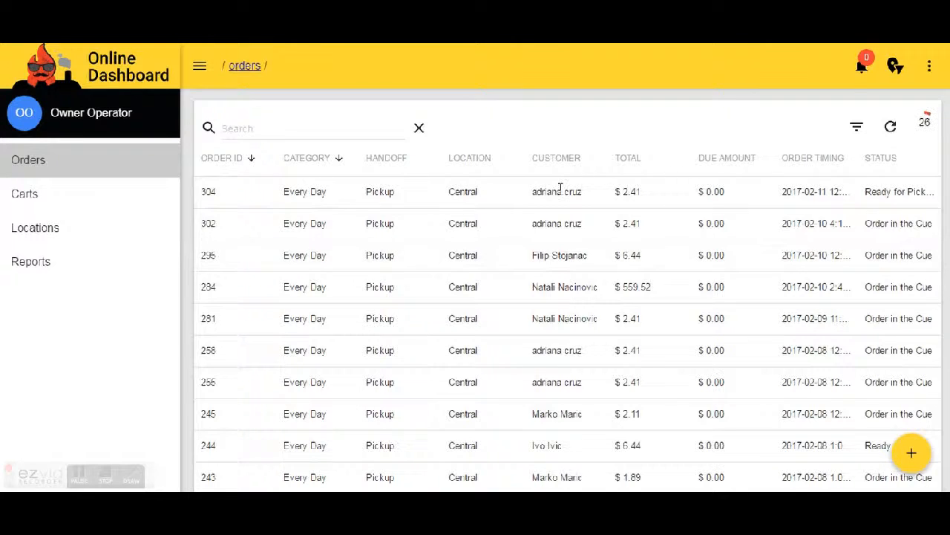
left_click(505, 199)
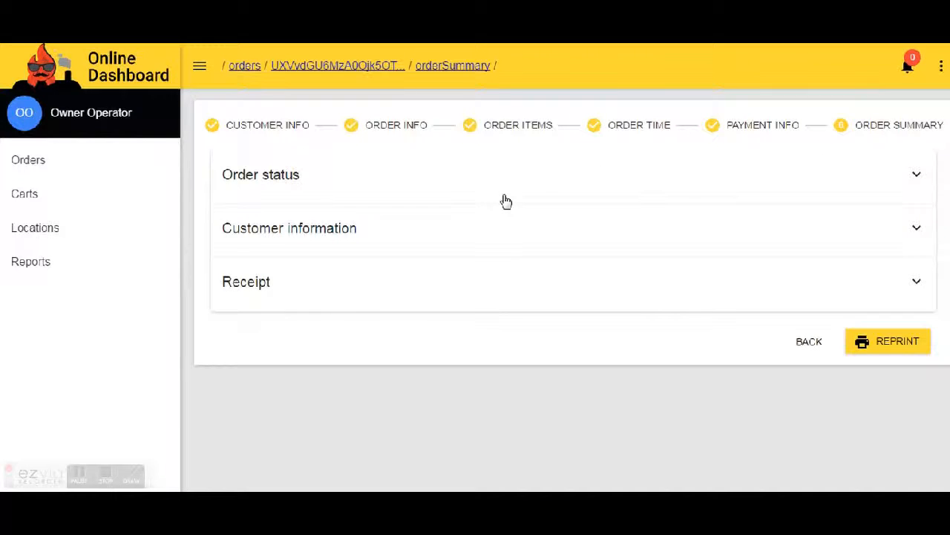
left_click(284, 186)
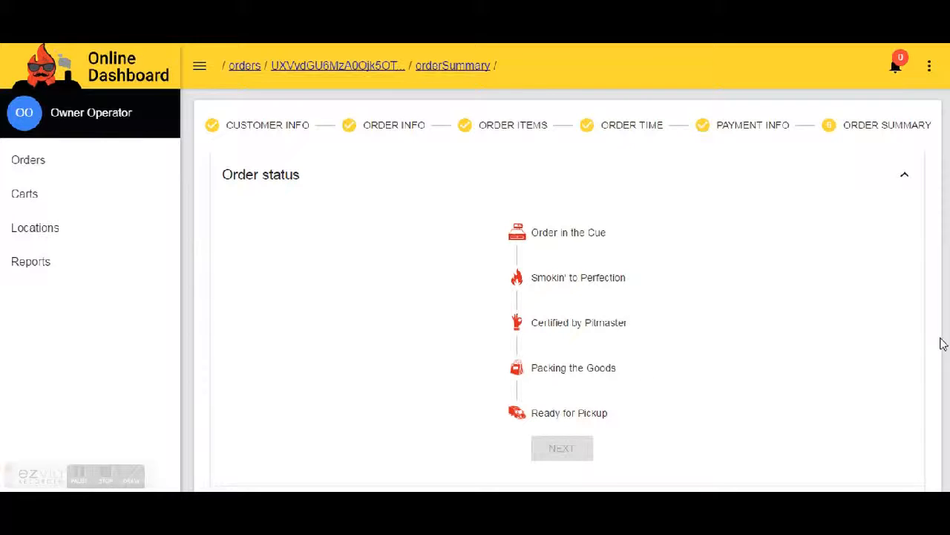
scroll(564, 297, "down", 2)
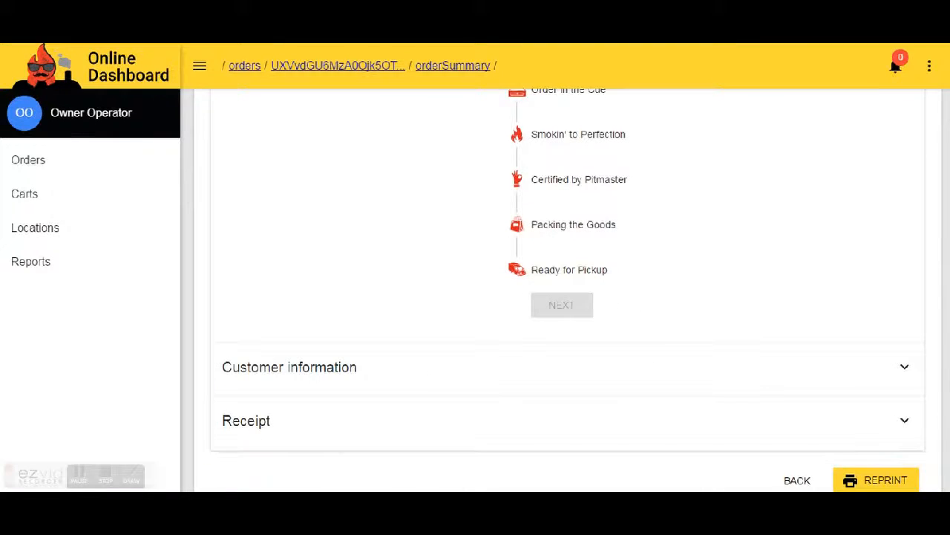
left_click(349, 383)
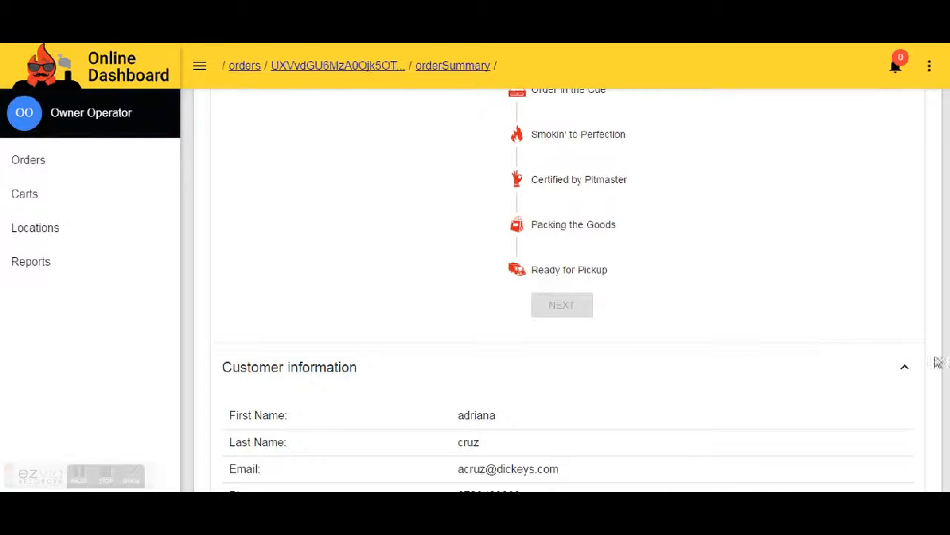
Step: Expand the order's Receipt section below the customer information and review its handoff details, items, tax and total price
scroll(939, 363, "down", 1)
scroll(567, 291, "down", 1)
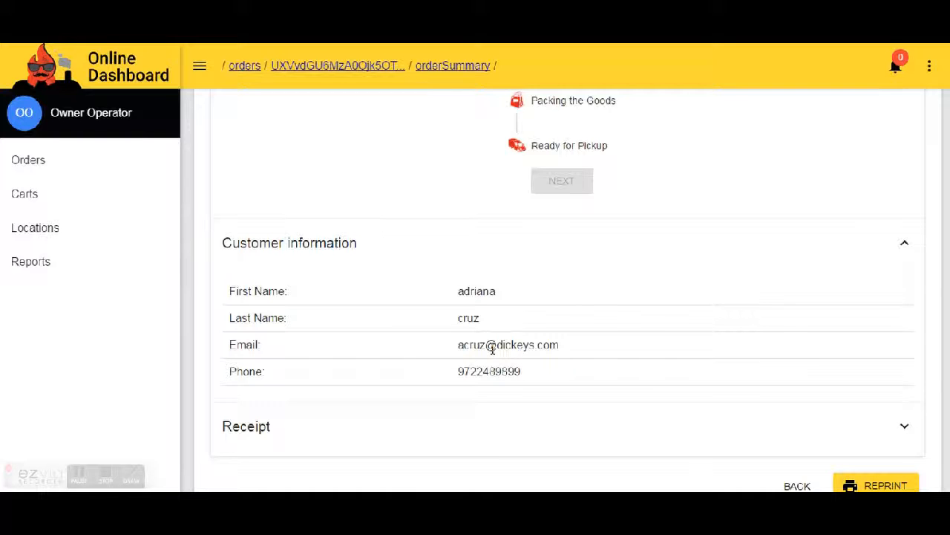
left_click(369, 437)
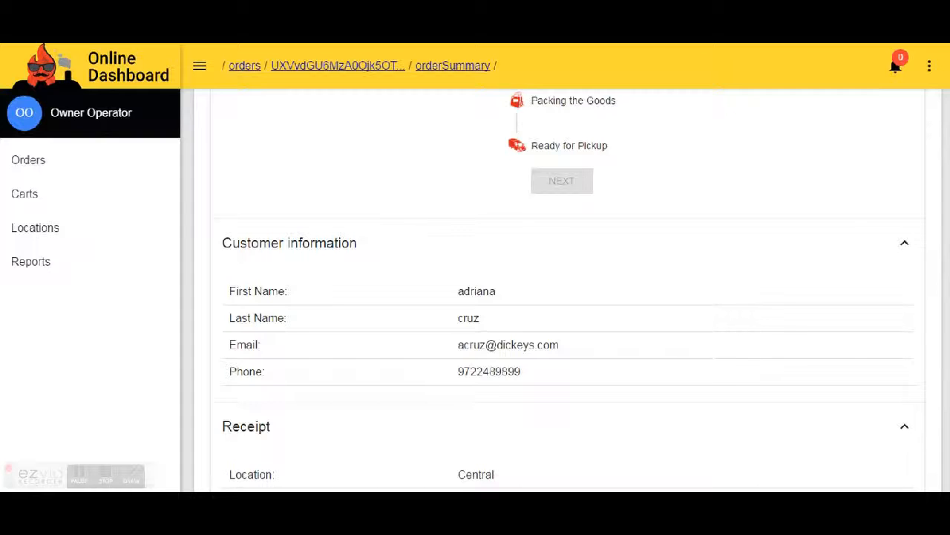
scroll(568, 290, "down", 4)
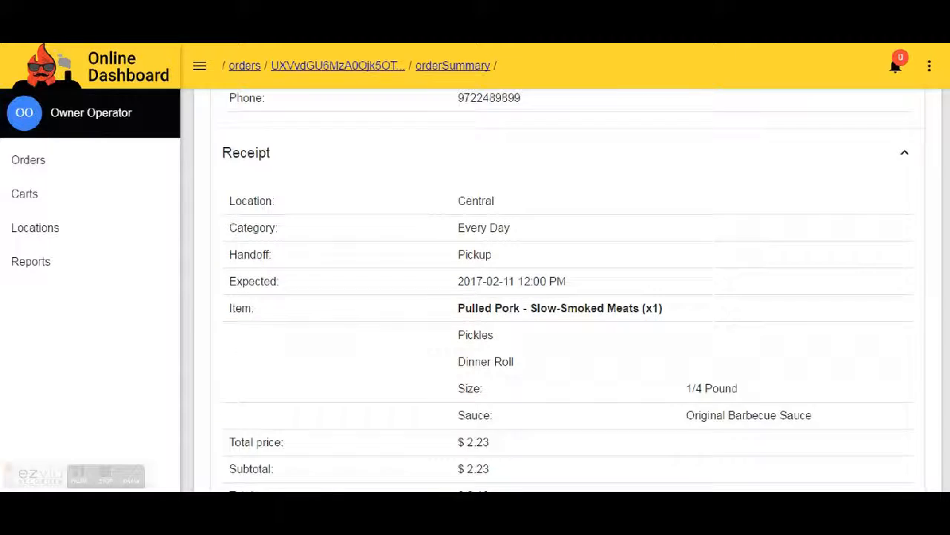
scroll(658, 275, "down", 1)
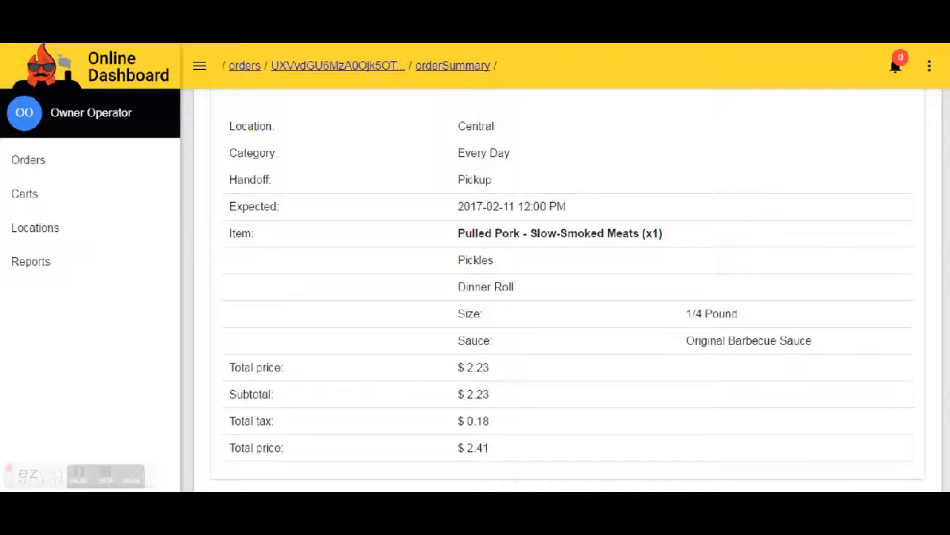
scroll(947, 379, "down", 1)
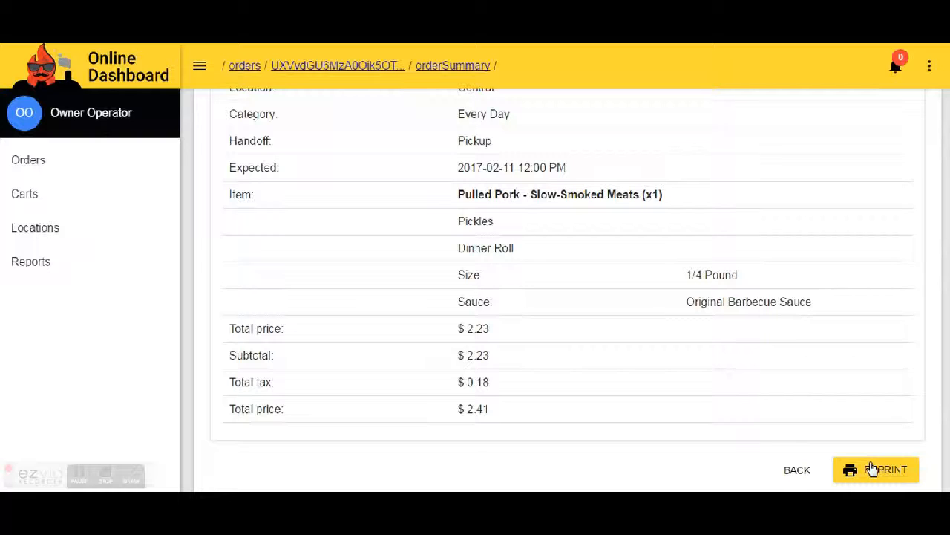
Step: From the order's Payment Info, start a refund of the Visa payment with the reason Duplicate, leaving the amount empty, and cancel it
left_click(808, 479)
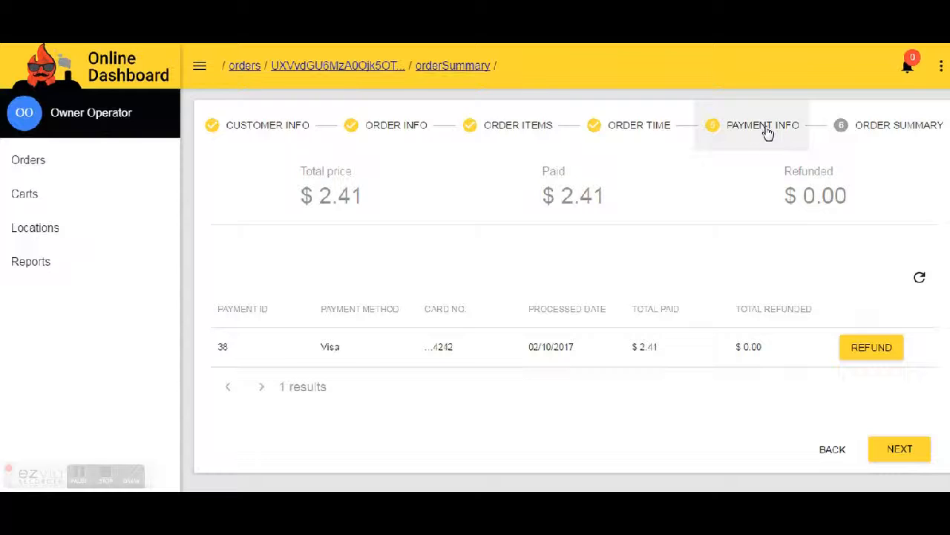
left_click(871, 349)
left_click(333, 256)
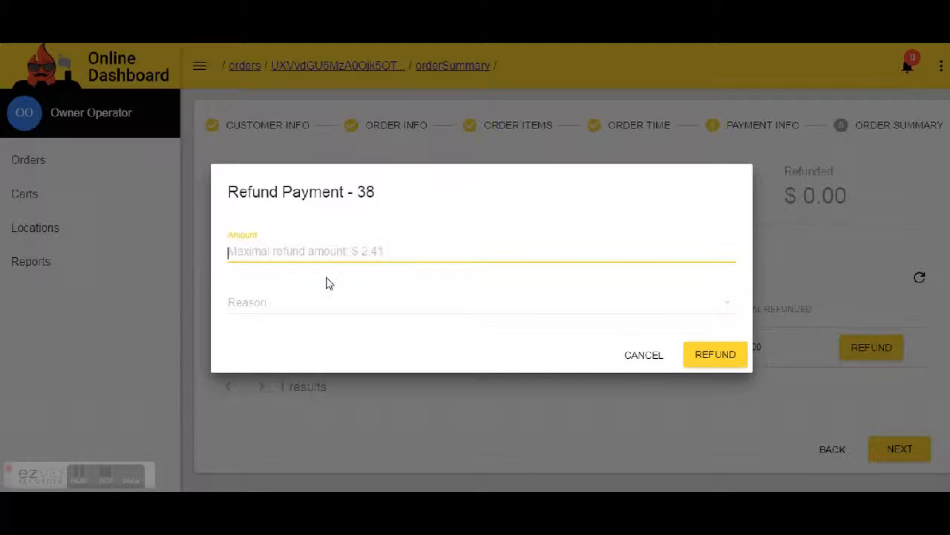
left_click(295, 302)
left_click(265, 341)
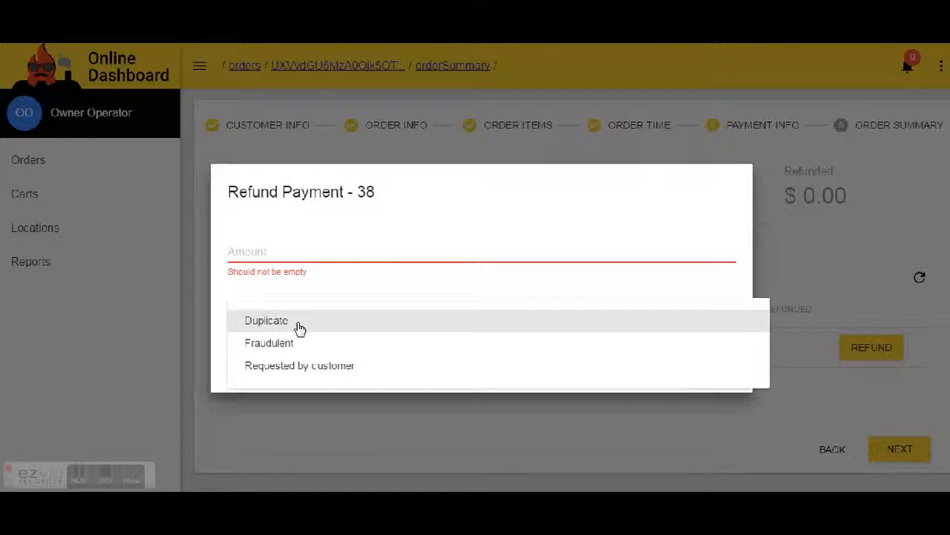
left_click(299, 328)
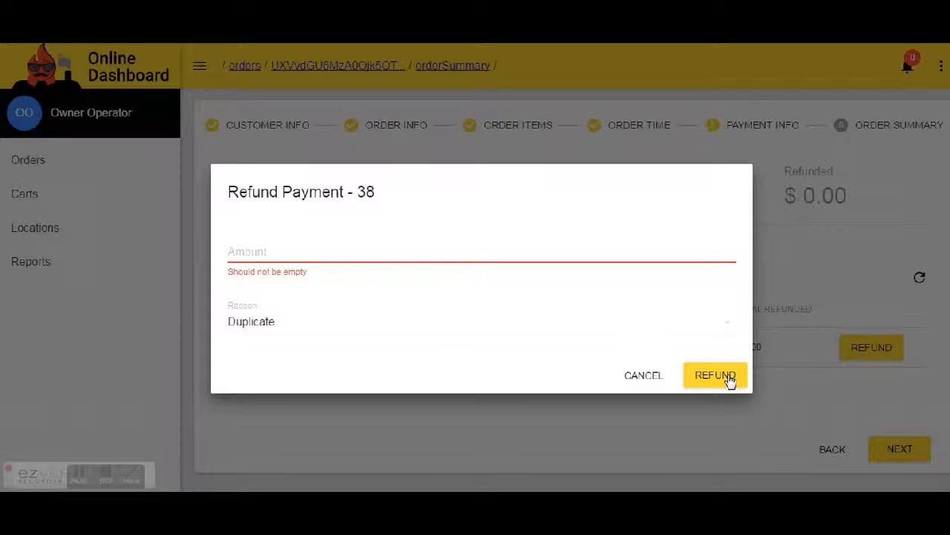
left_click(643, 375)
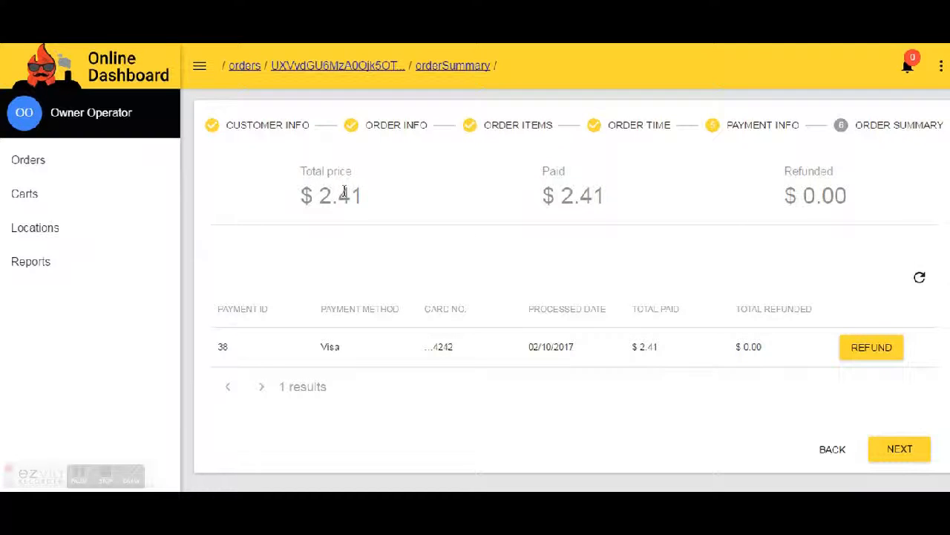
Step: Leave the order's payment details and return to the orders list
left_click(32, 158)
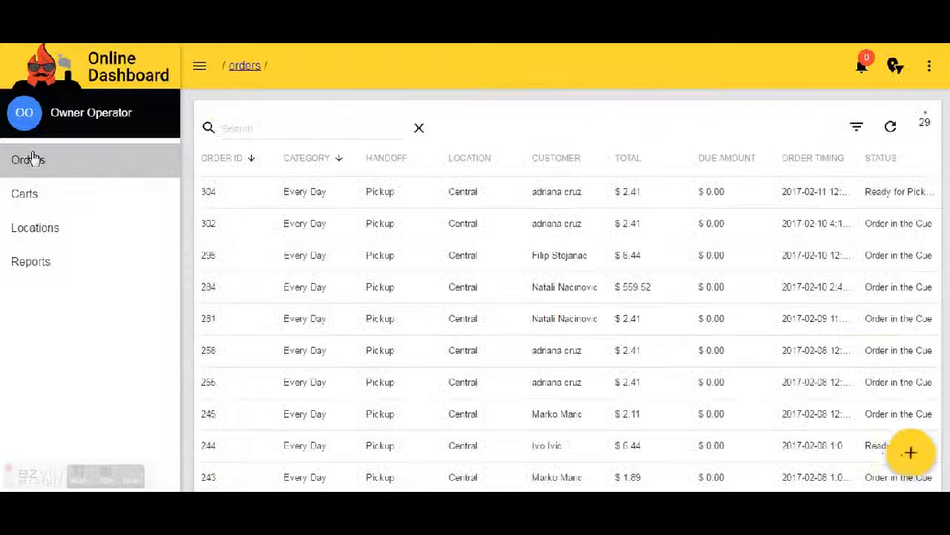